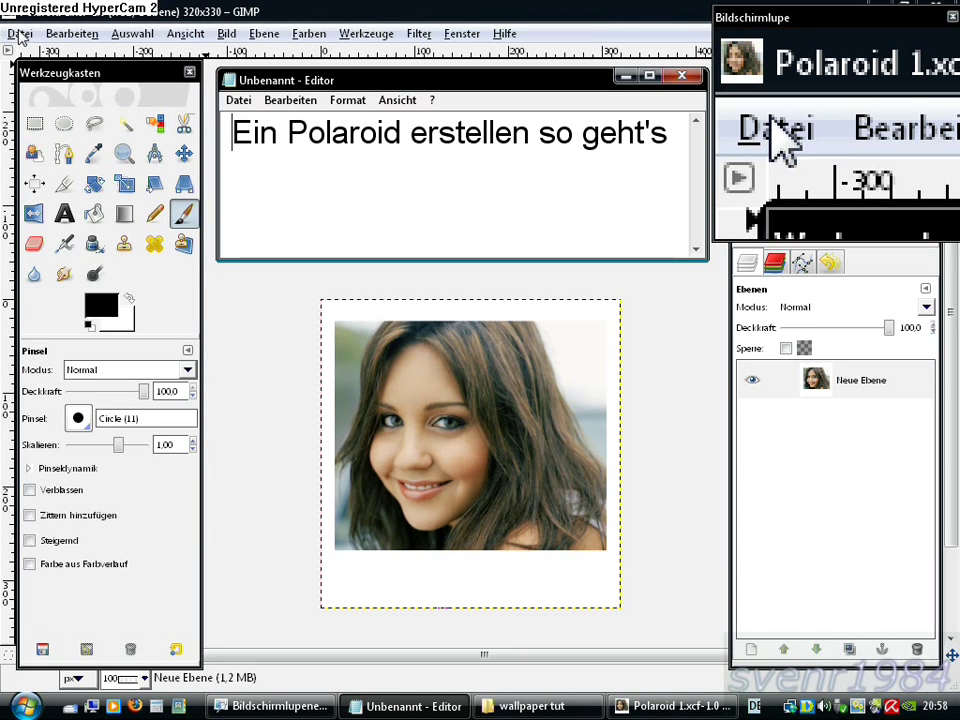
Create a new blank white 320×330 pixel image and maximize its window
click(19, 36)
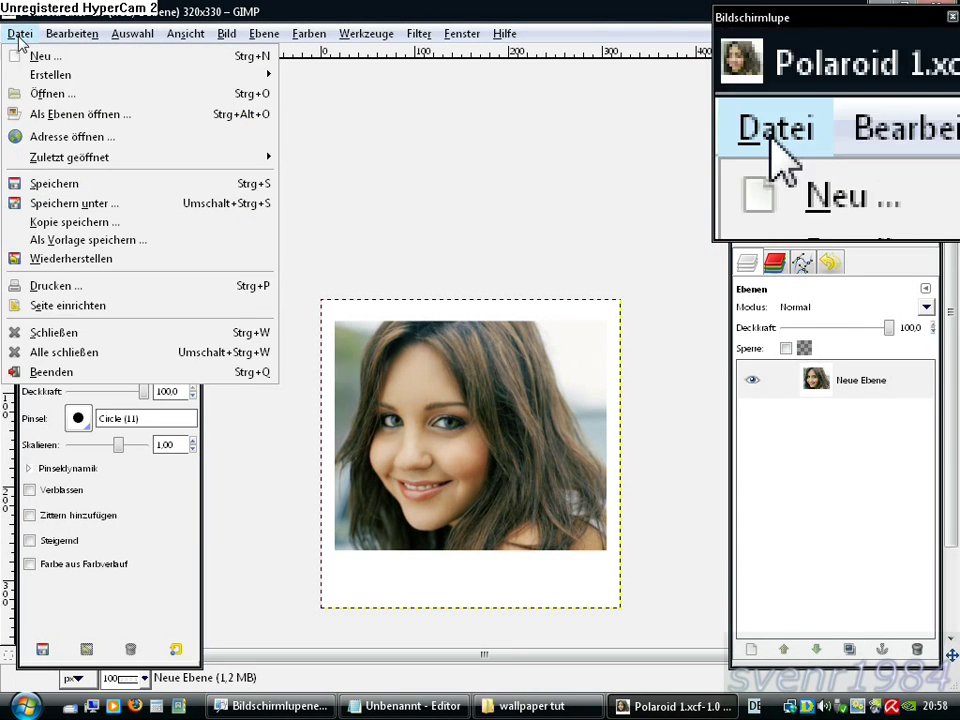
click(44, 60)
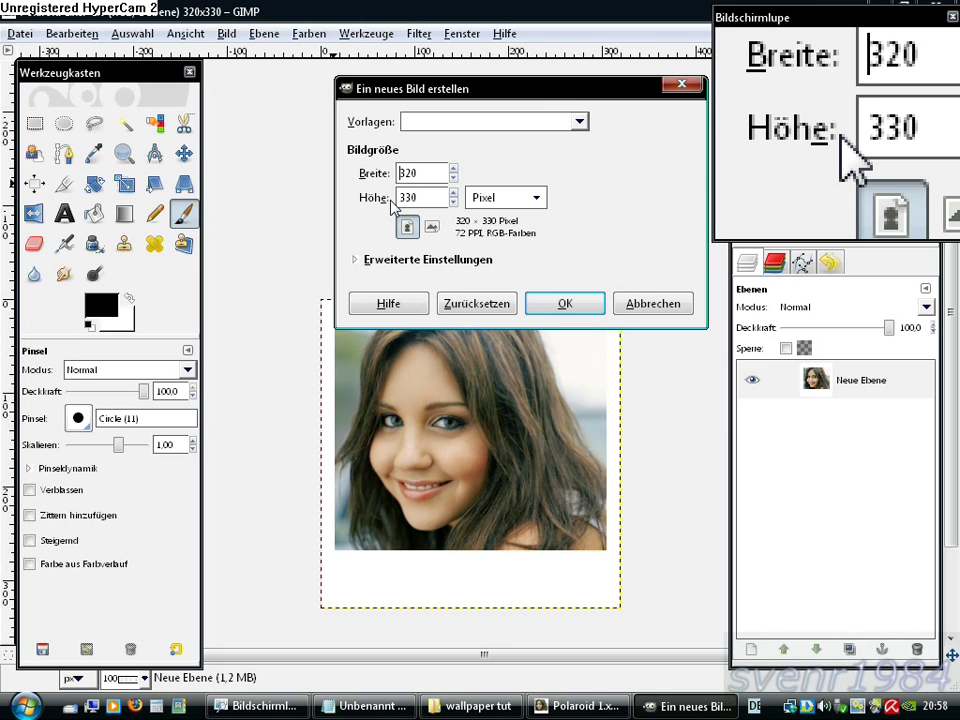
click(554, 304)
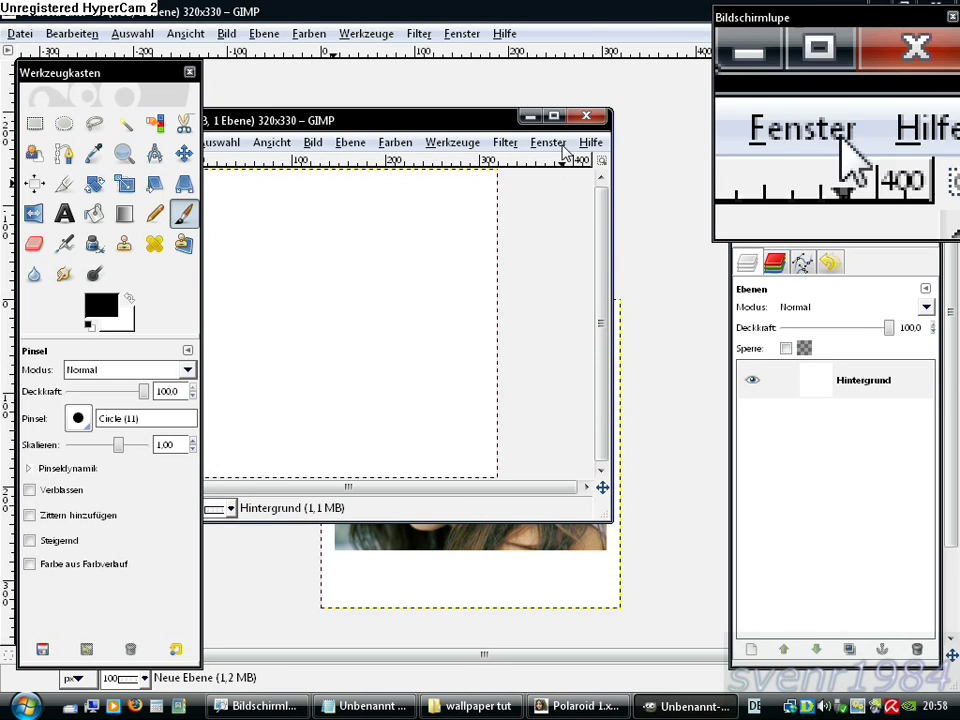
click(554, 118)
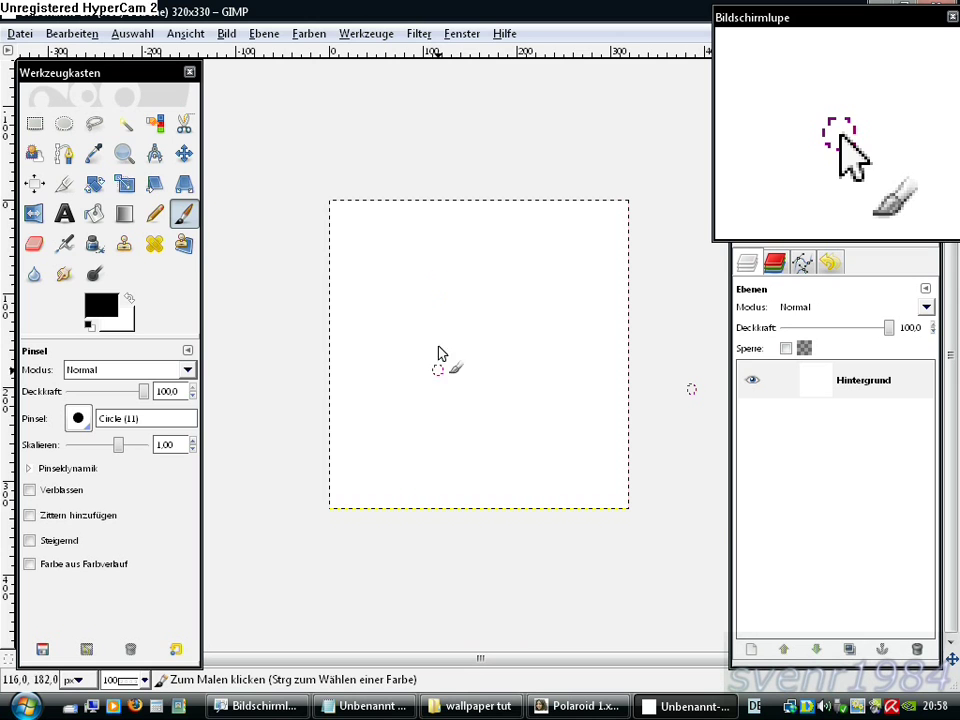
click(485, 706)
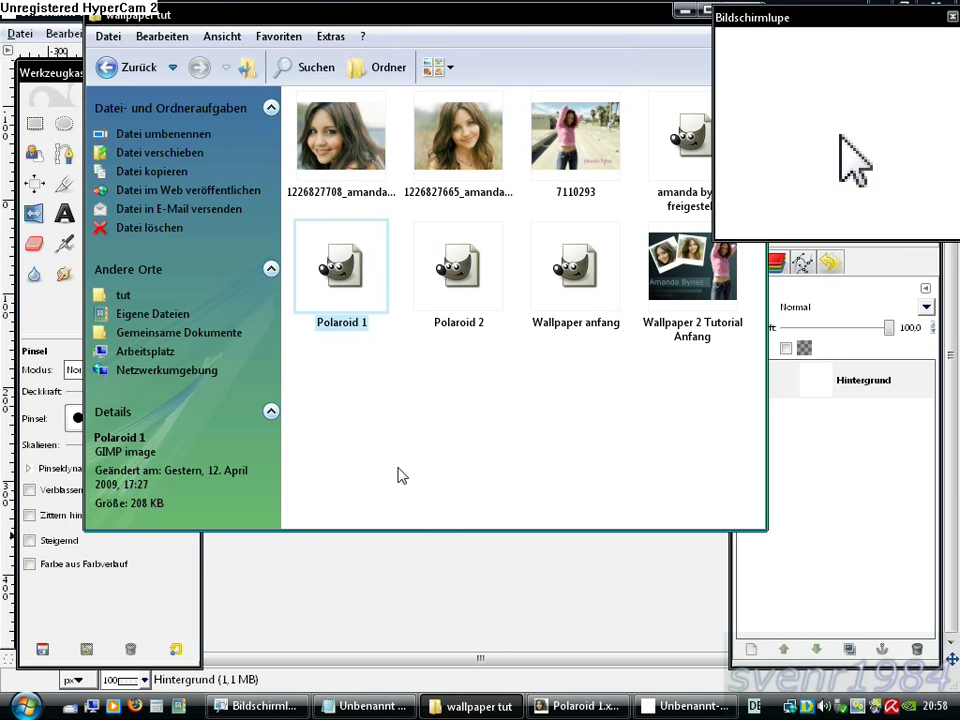
Drag the portrait JPEG from the 'wallpaper tut' folder onto the blank image as a layer
click(337, 150)
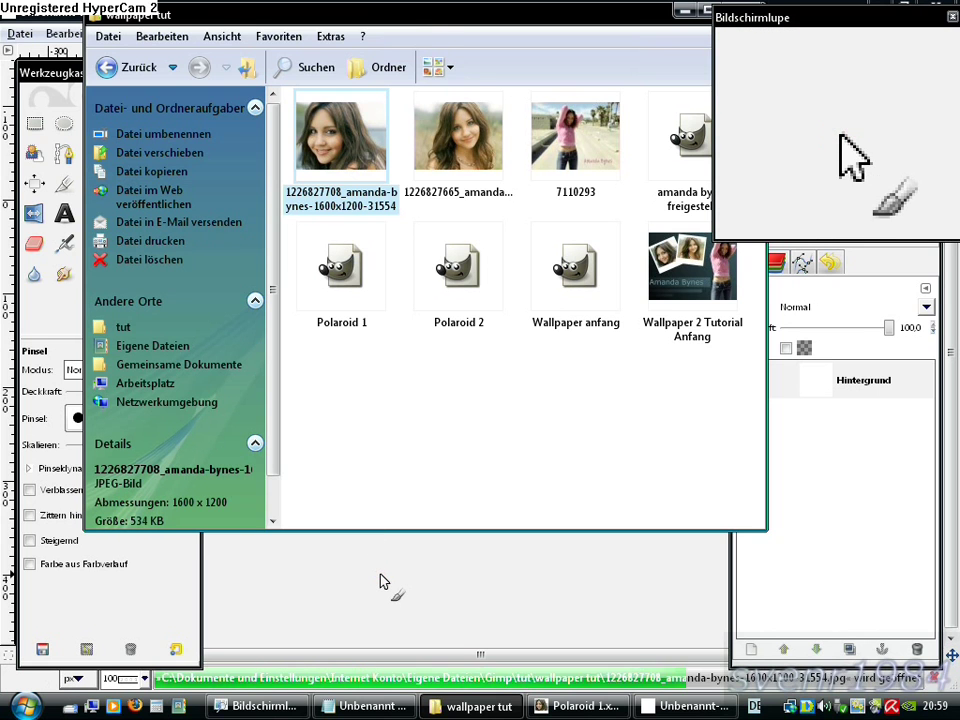
drag(380, 578, 381, 578)
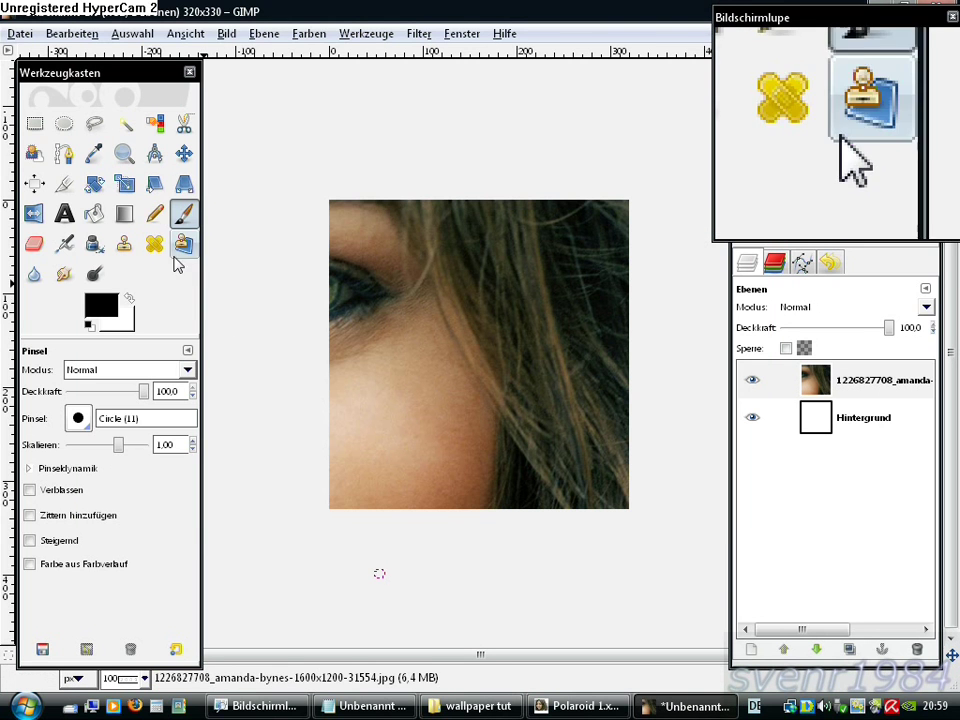
Scale the portrait layer proportionally from 1600×1200 down to 327×245 pixels
click(125, 186)
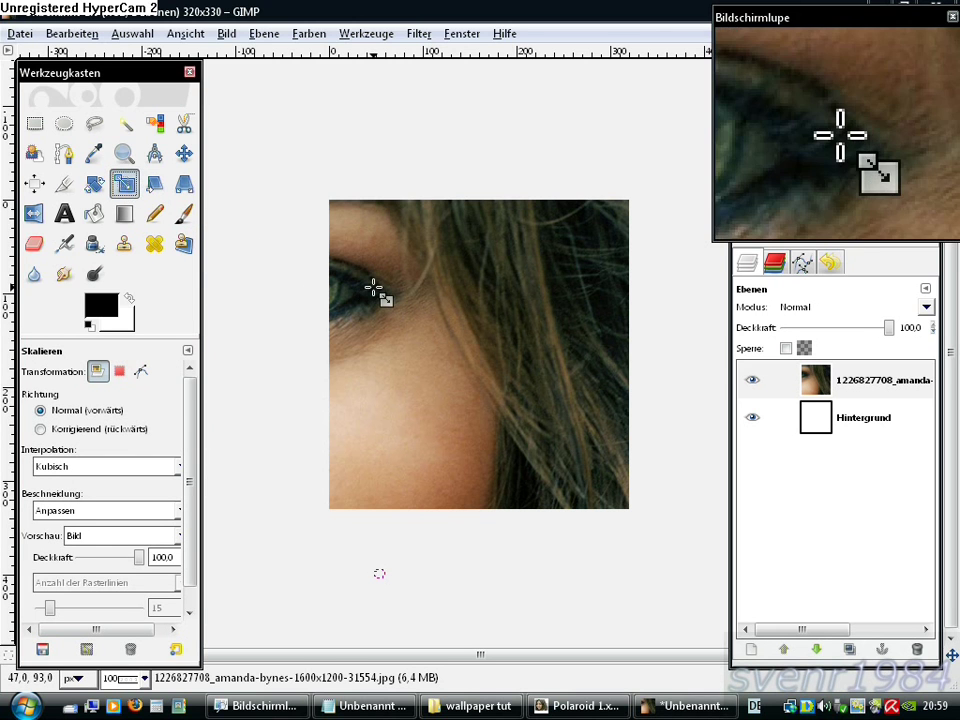
click(372, 284)
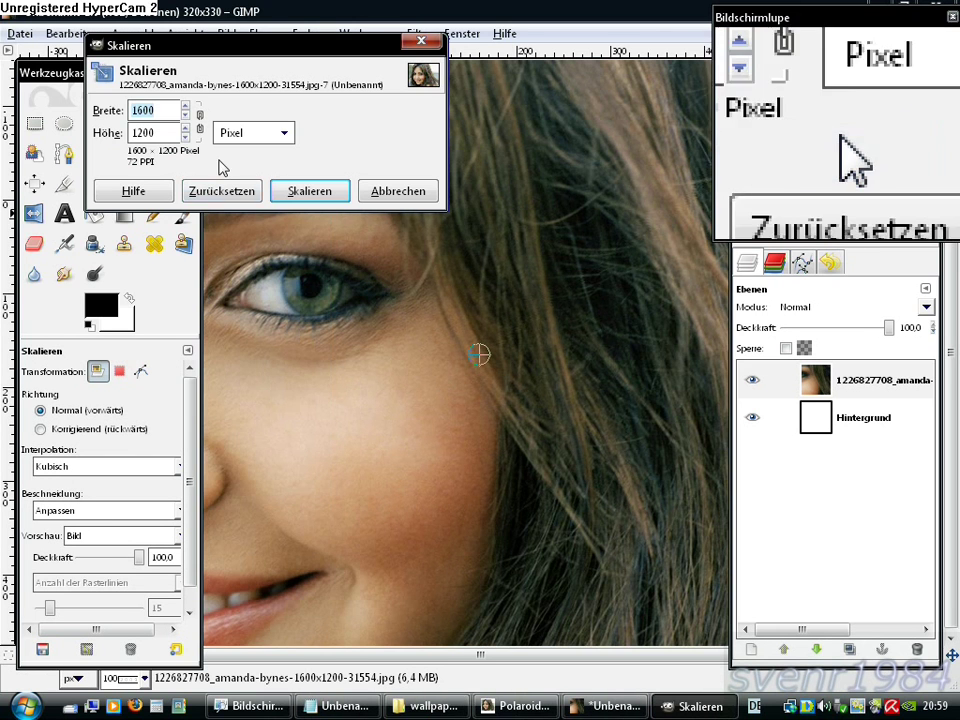
click(200, 128)
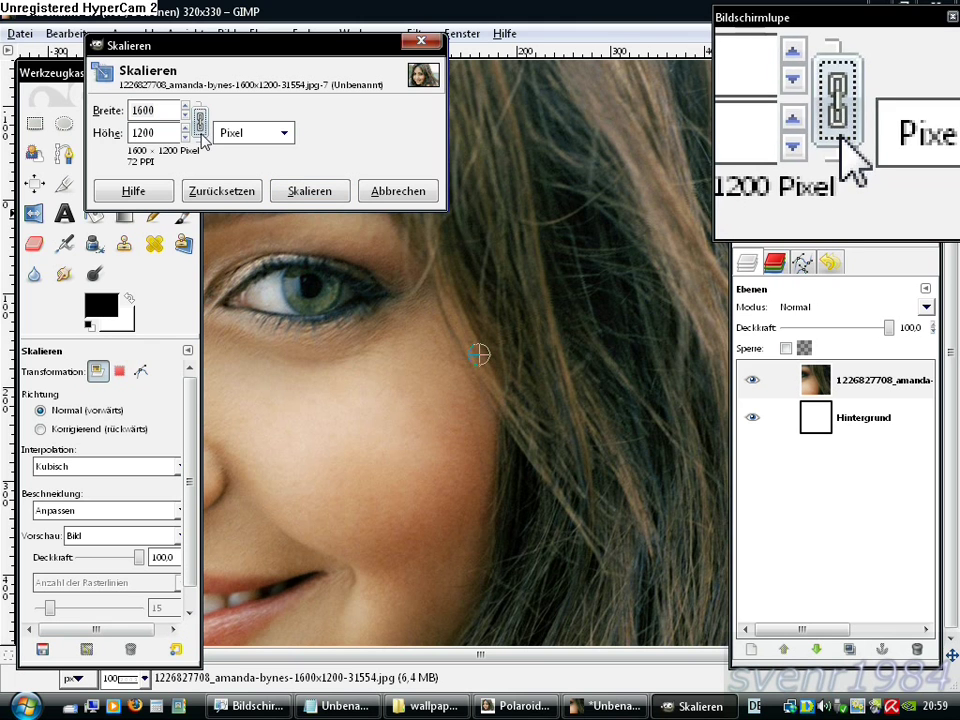
drag(156, 133, 130, 133)
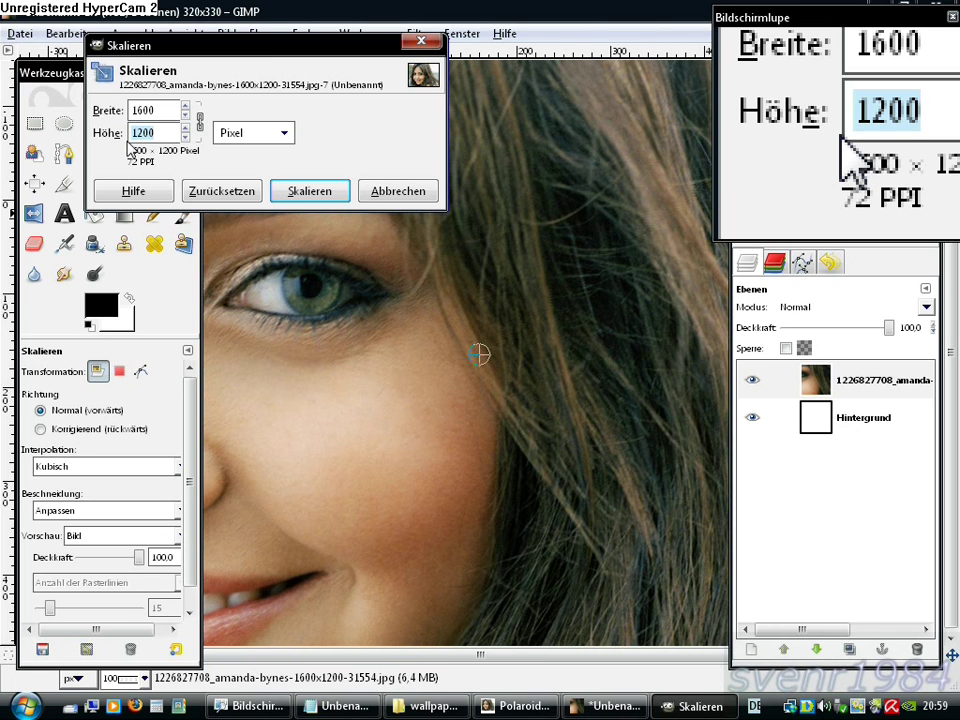
text(245)
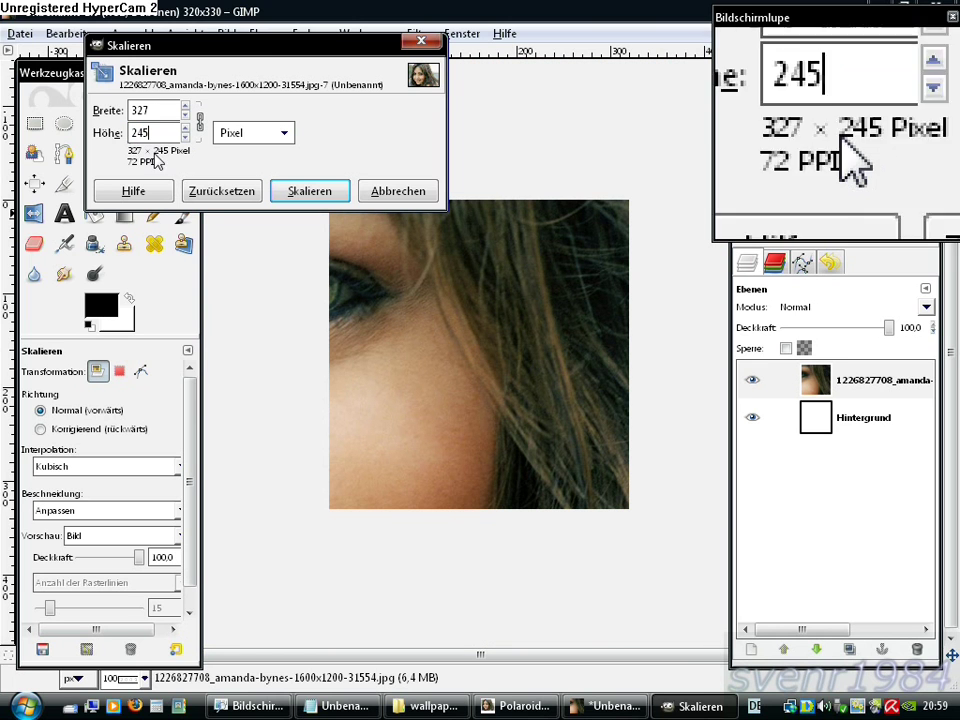
click(303, 190)
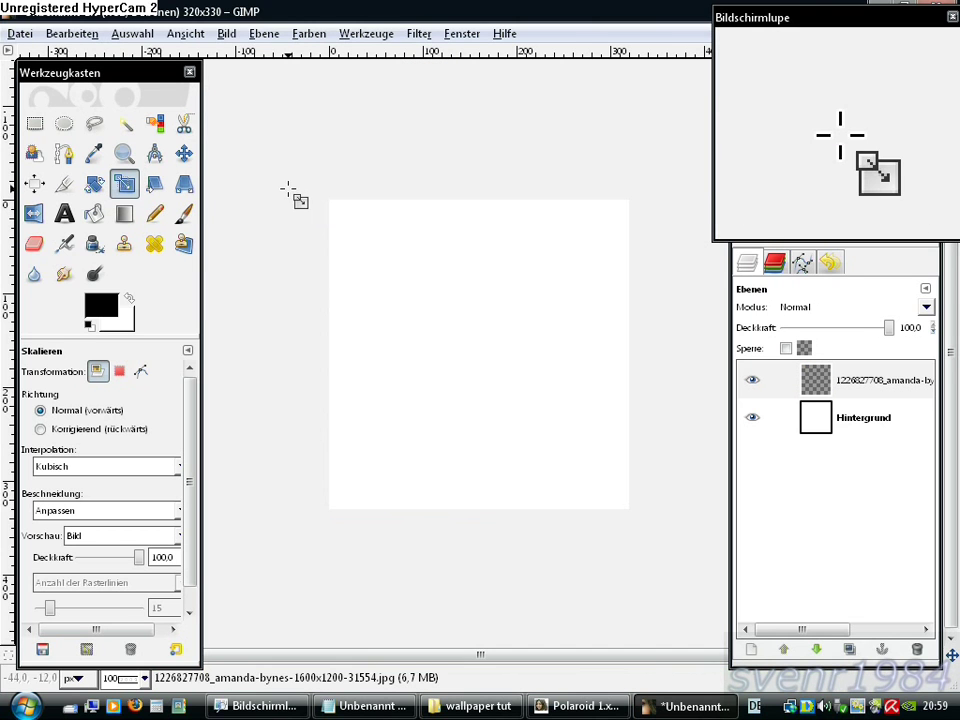
Move the active portrait layer over the top part of the white canvas
click(184, 153)
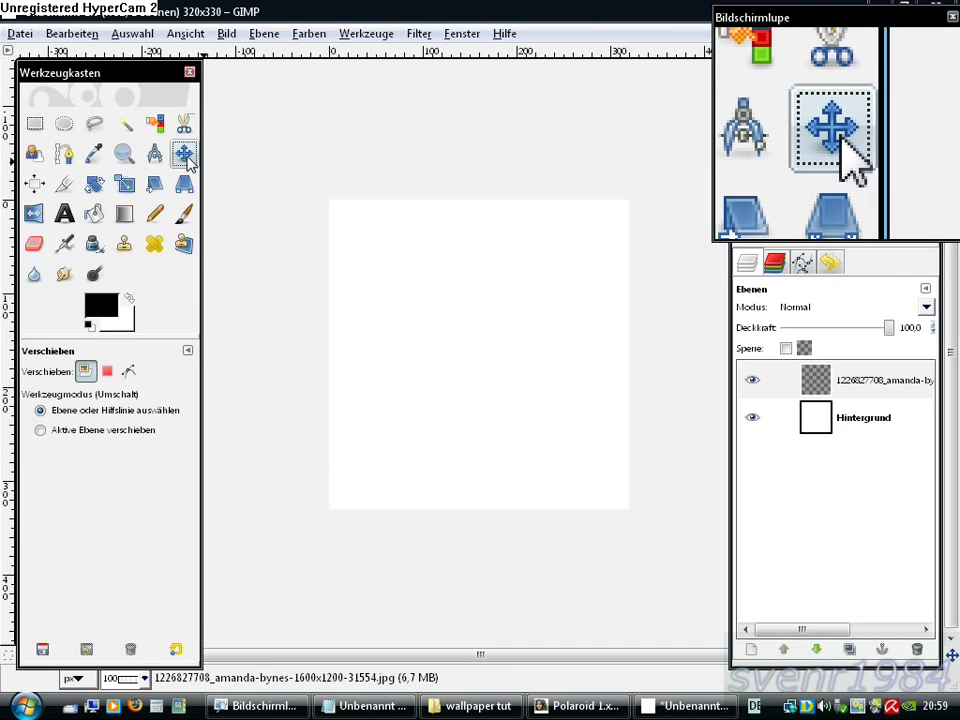
click(40, 430)
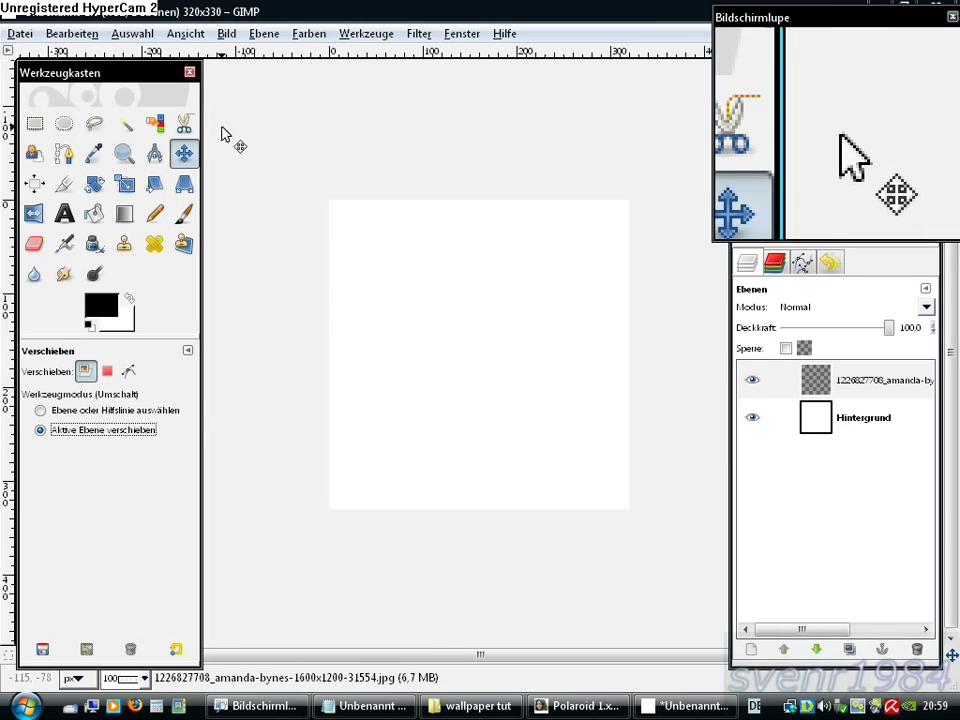
drag(236, 146, 421, 382)
mouse_move(283, 266)
mouse_down()
mouse_move(792, 637)
mouse_move(421, 335)
mouse_up()
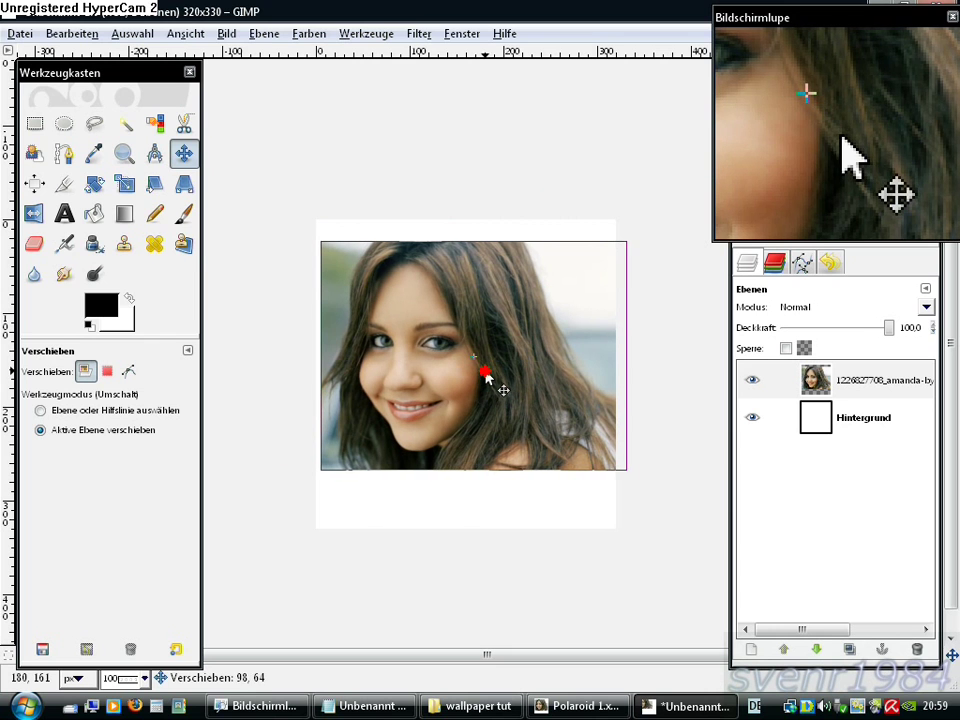
drag(421, 335, 486, 377)
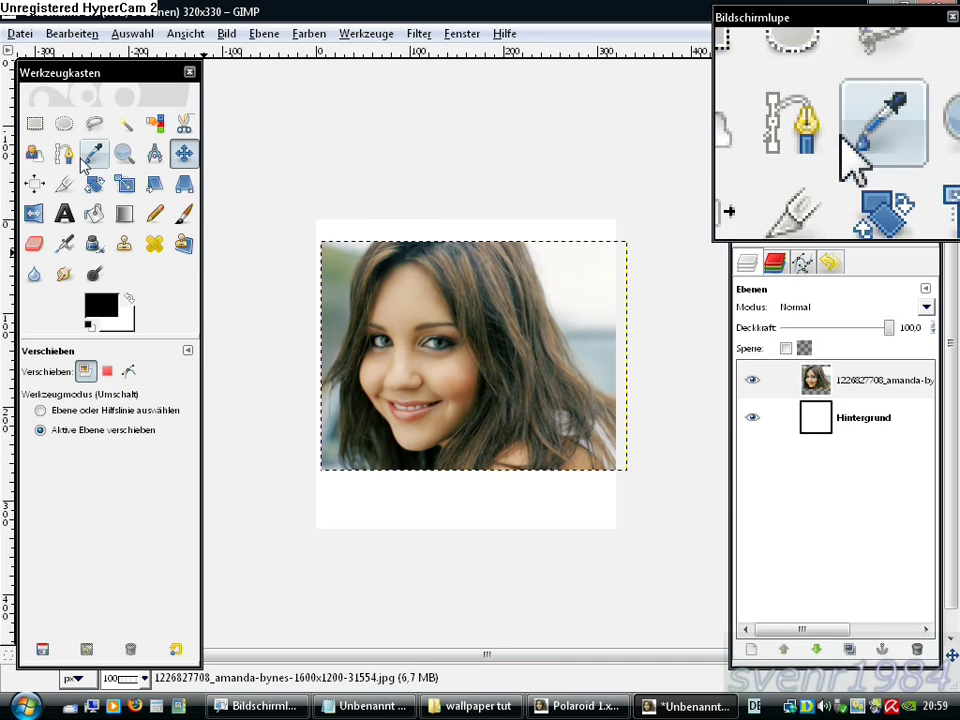
Draw a 290×245 rectangular selection framing the face
click(36, 125)
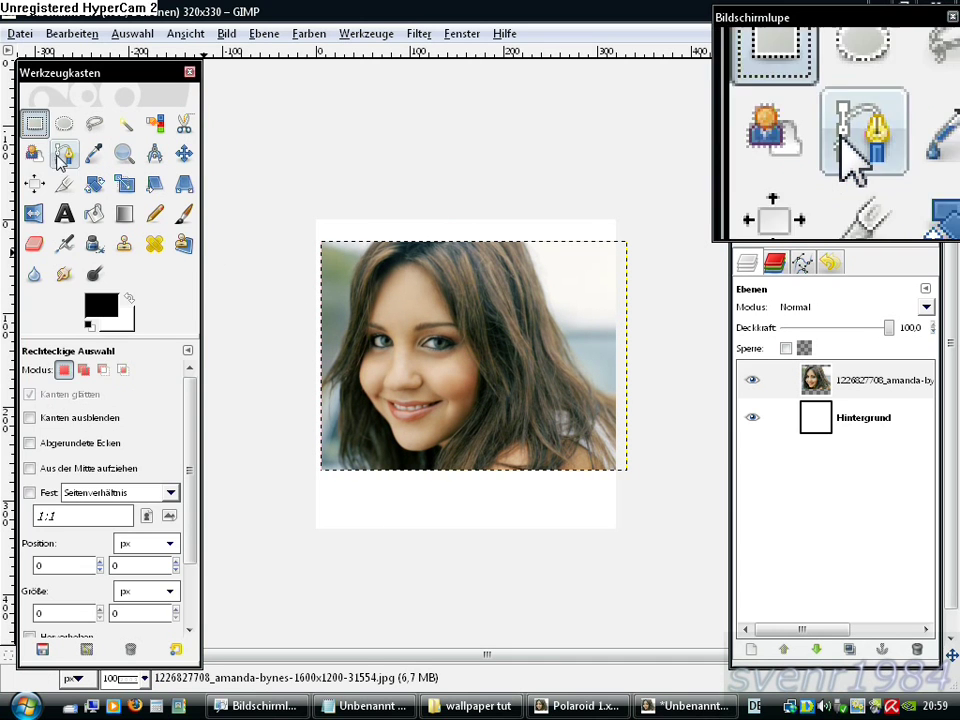
drag(328, 245, 527, 430)
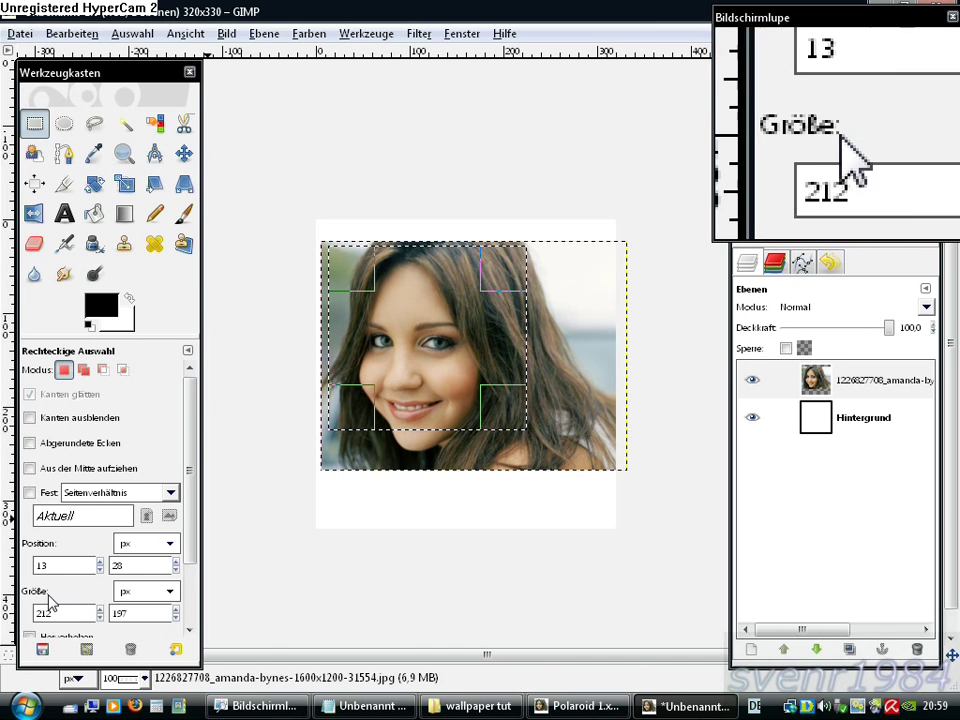
drag(49, 613, 31, 613)
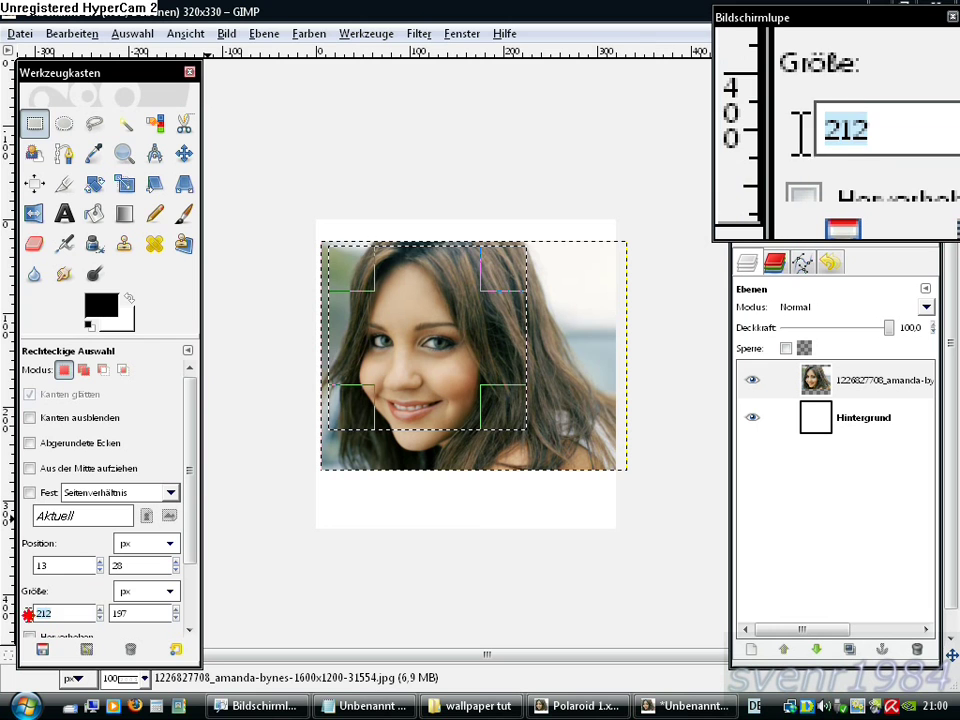
text(290)
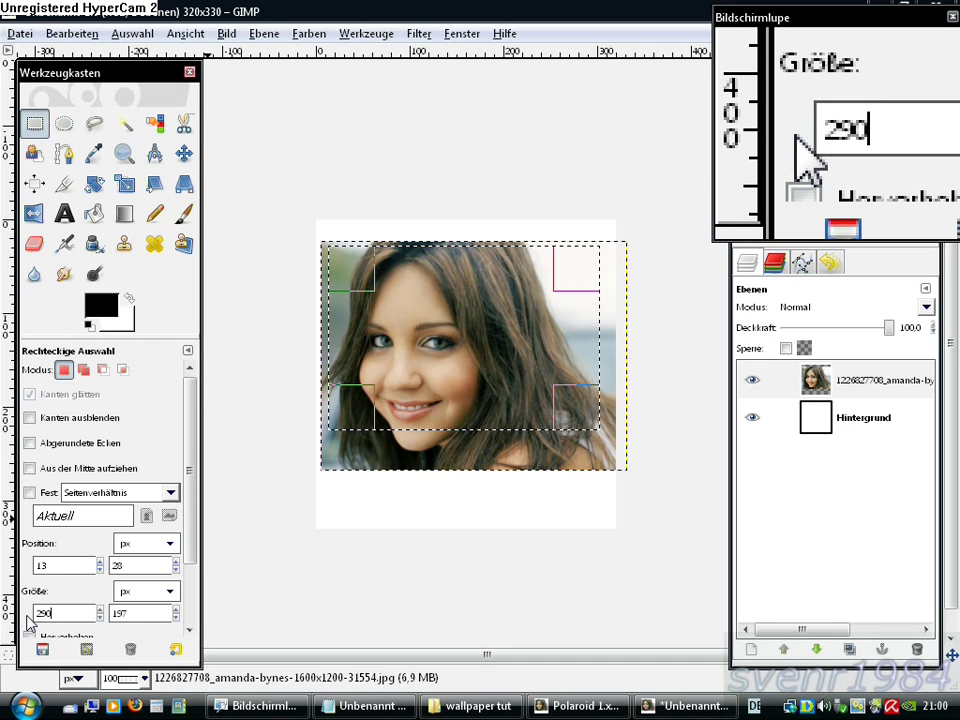
double_click(113, 613)
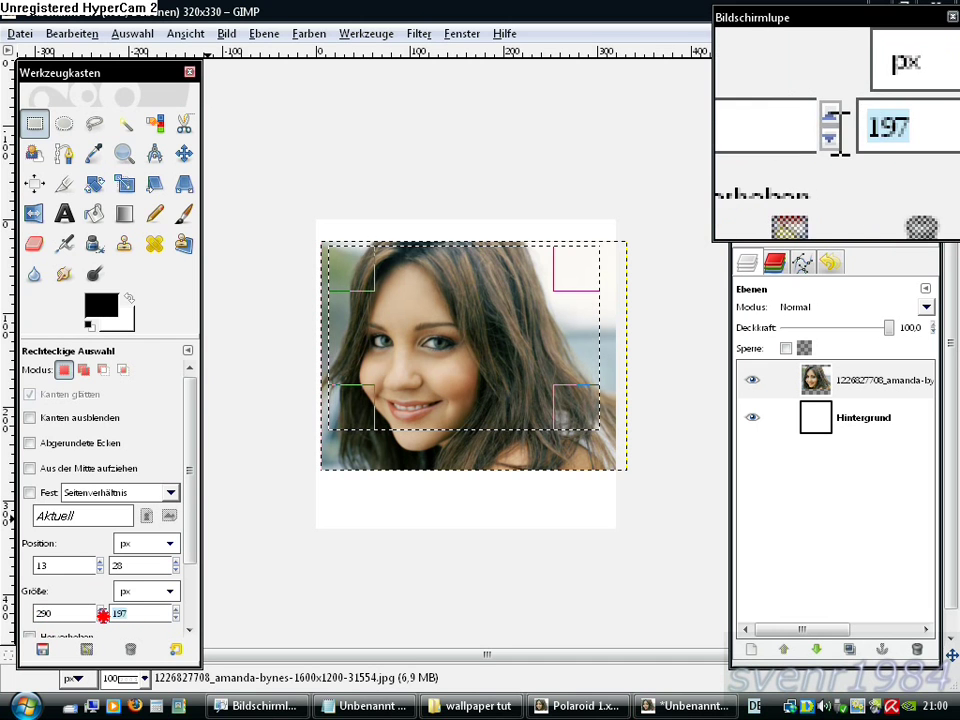
double_click(112, 618)
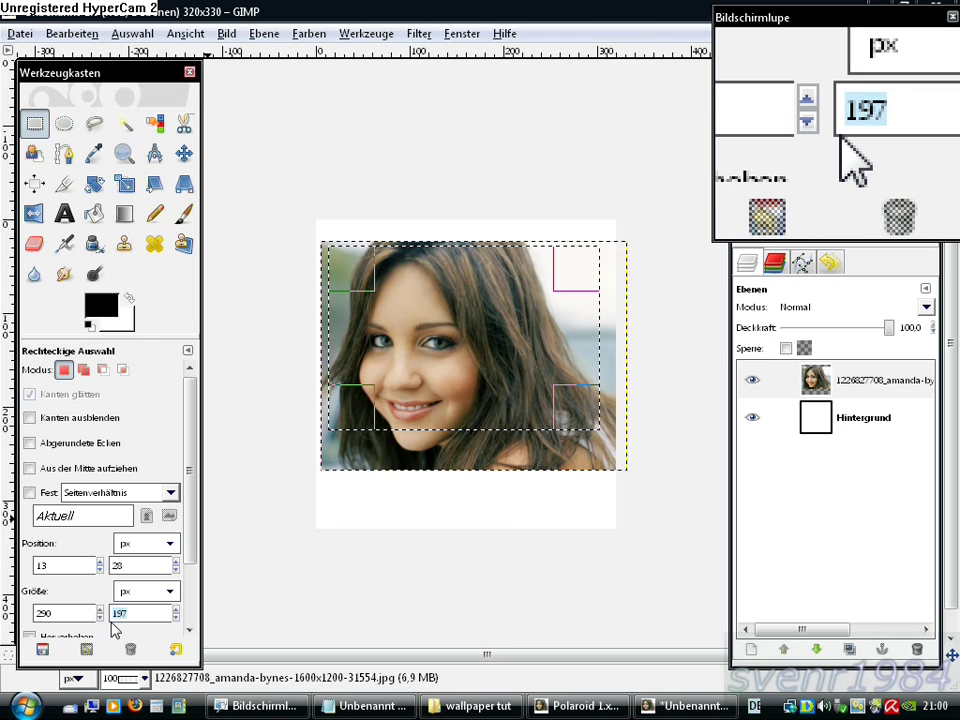
text(245)
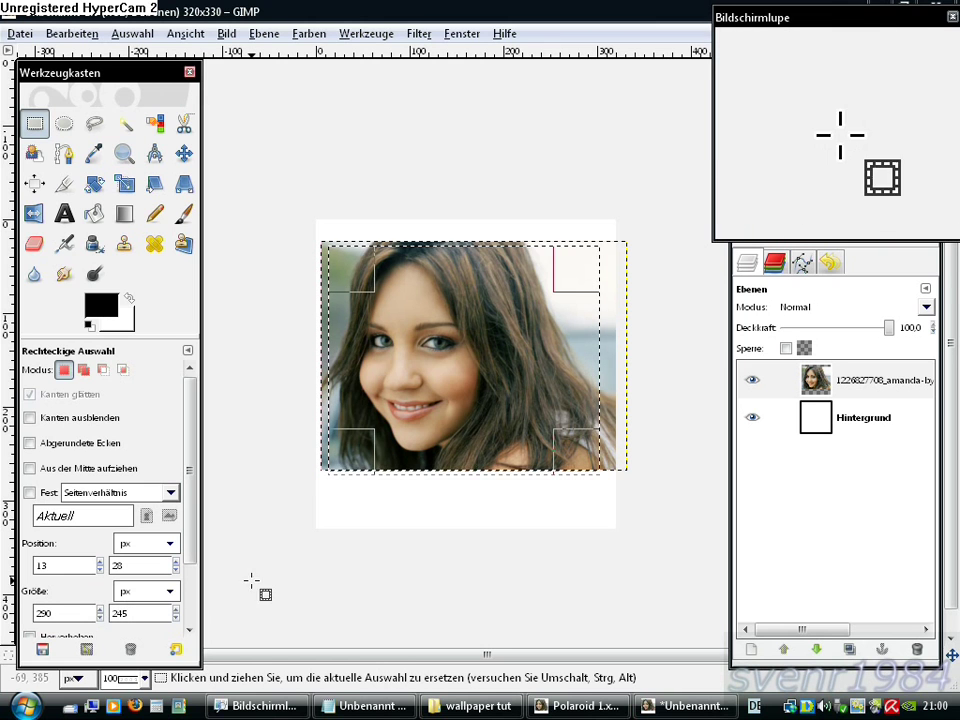
drag(464, 375, 461, 371)
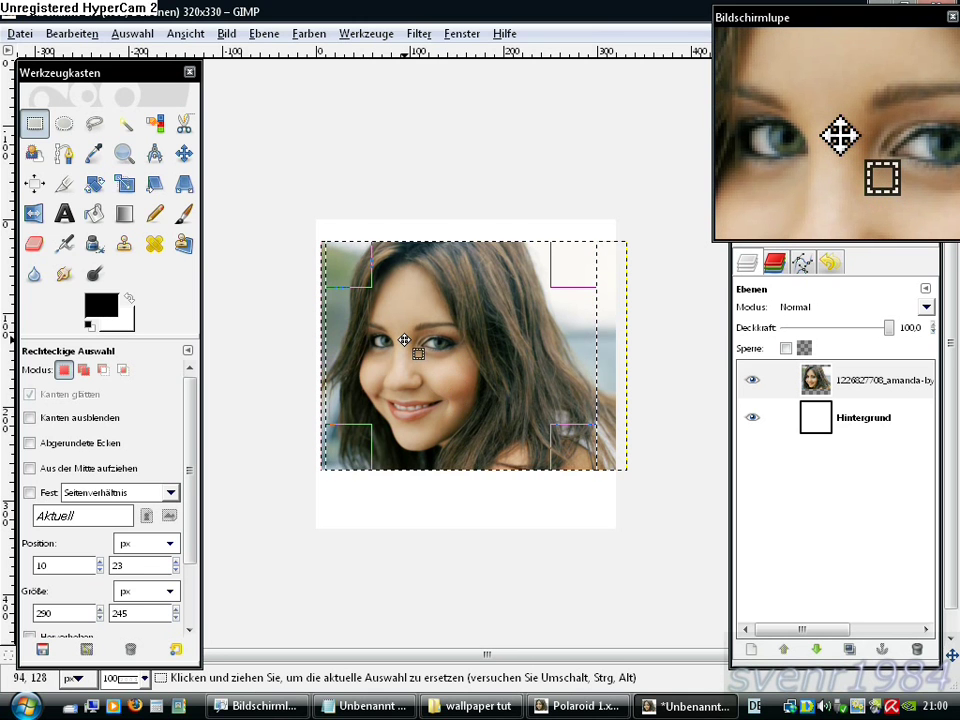
Crop the portrait layer to the selection, then clear the selection
right_click(404, 340)
mouse_move(447, 451)
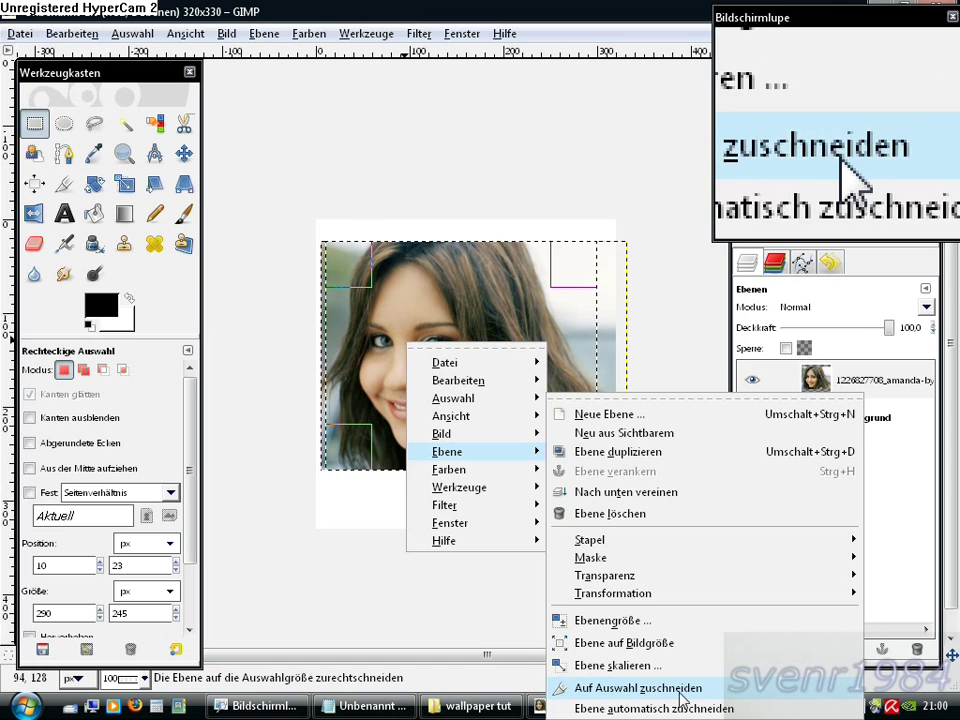
click(669, 689)
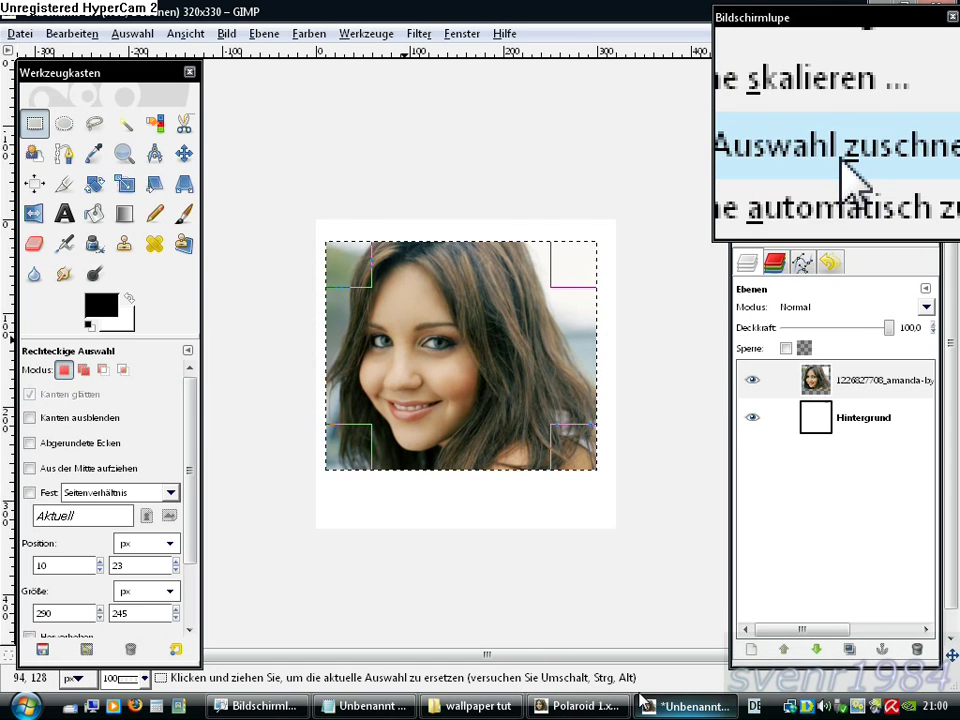
right_click(443, 507)
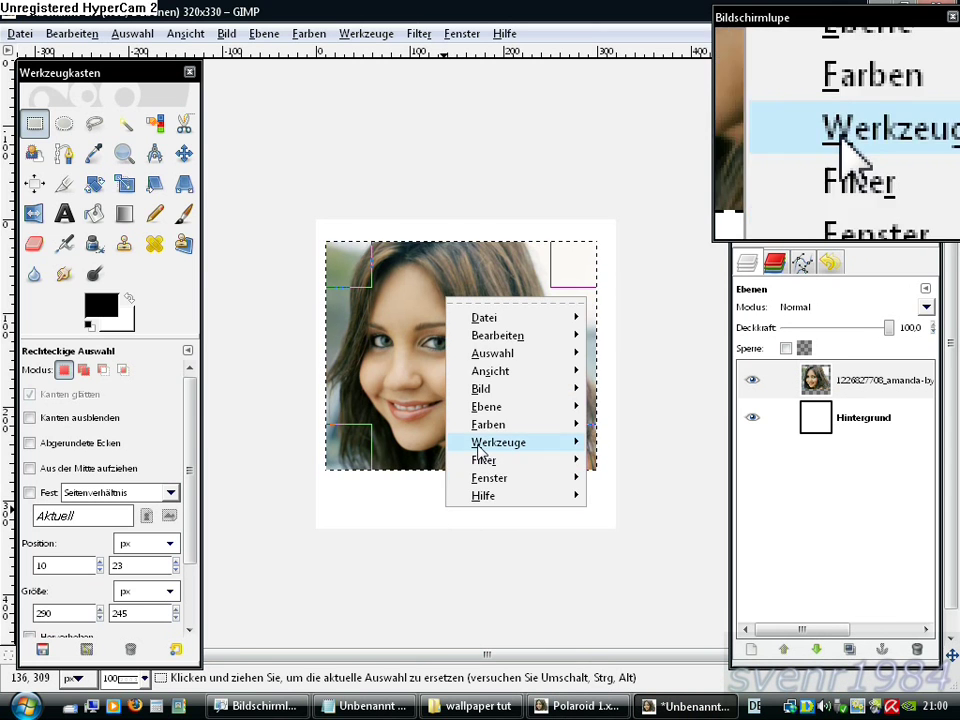
mouse_move(493, 353)
click(661, 390)
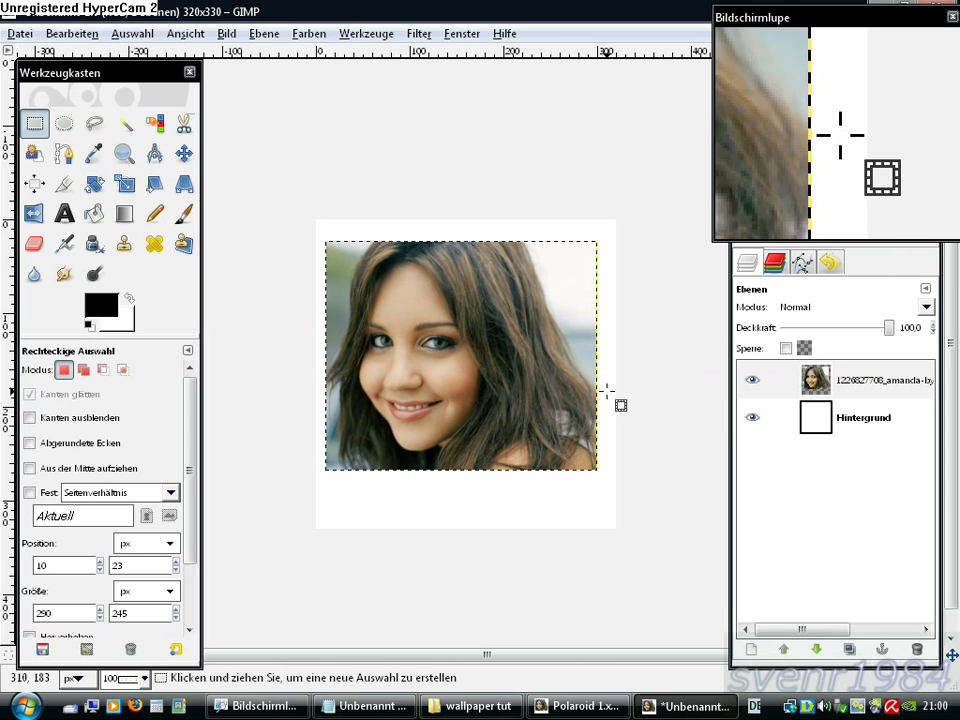
click(184, 155)
Position the cropped portrait 15 px right and 23 px down, leaving a wider bottom border
drag(341, 268, 330, 242)
scroll(330, 250, up, 2)
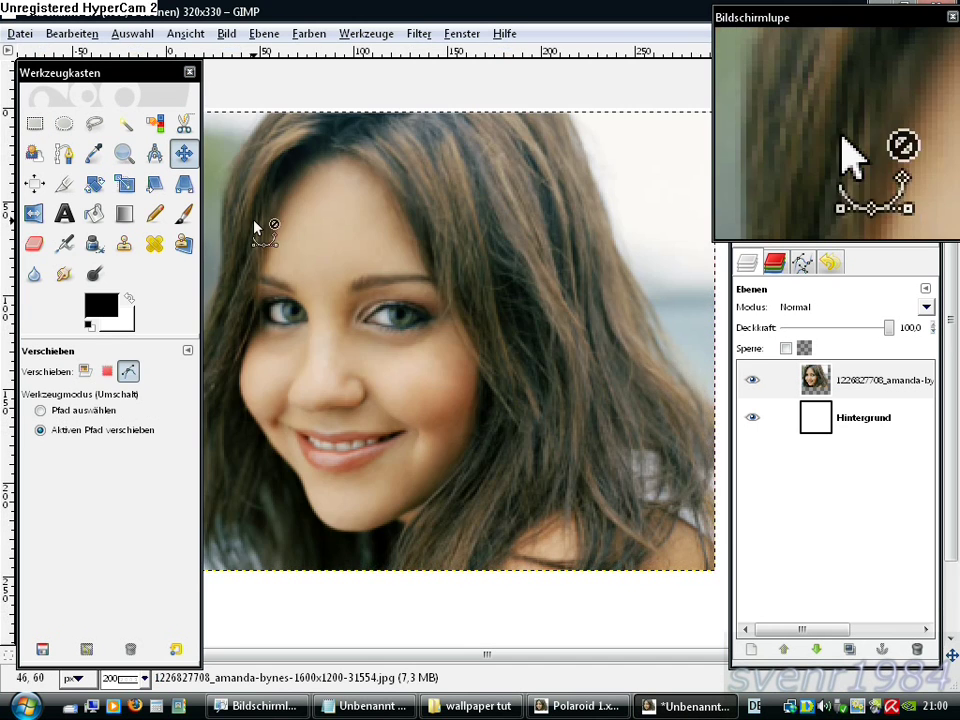
scroll(257, 225, up, 1)
scroll(486, 433, up, 1)
scroll(435, 347, up, 2)
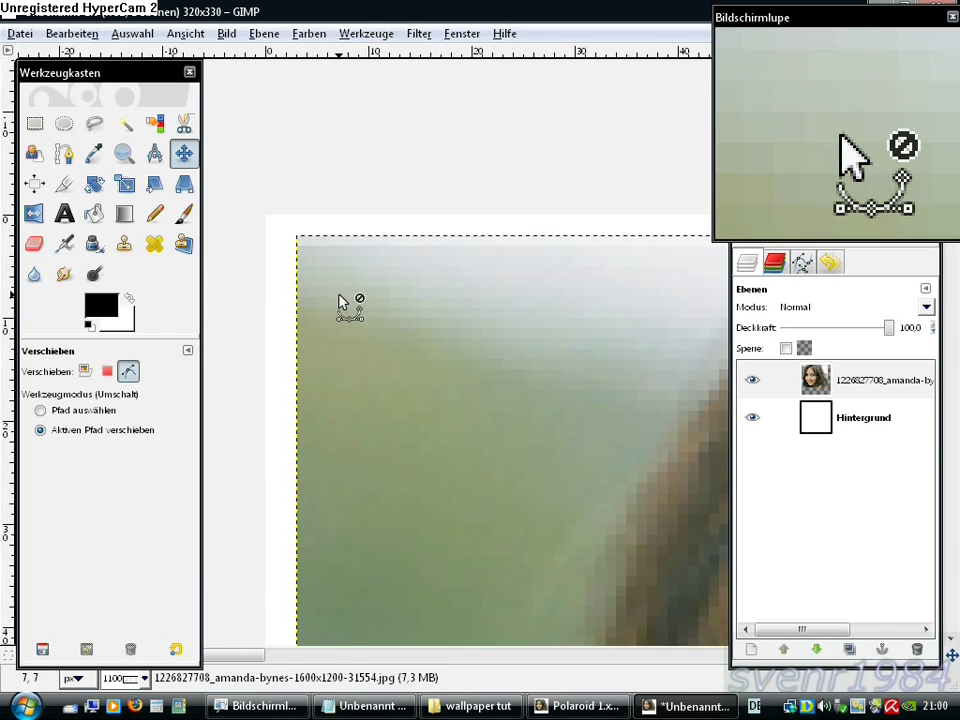
scroll(345, 298, up, 1)
scroll(320, 262, up, 1)
drag(333, 277, 283, 255)
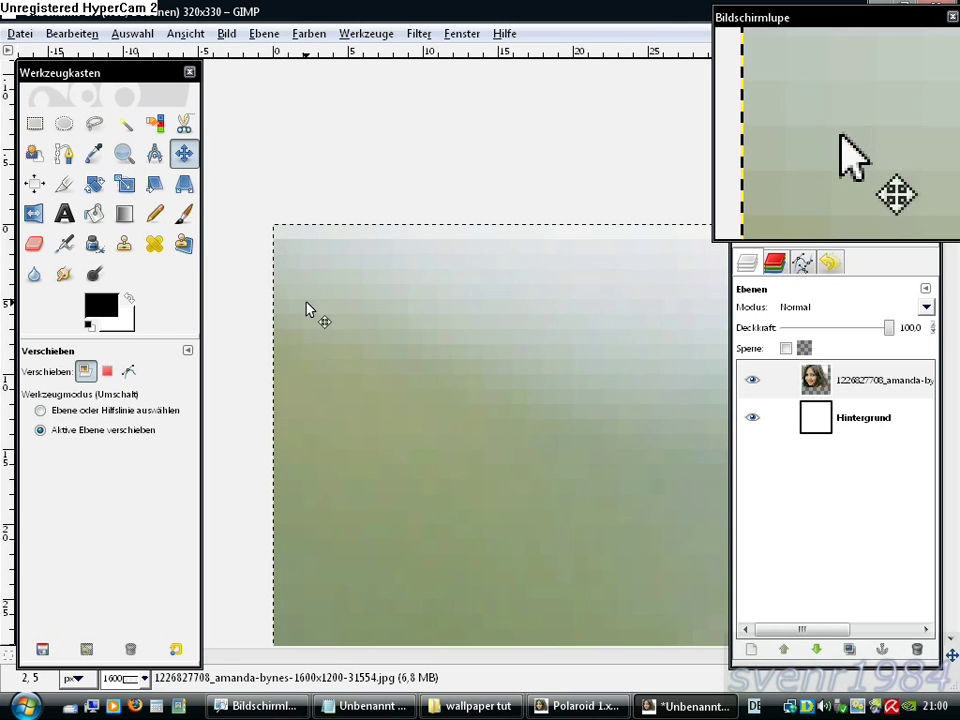
scroll(320, 320, down, 1)
scroll(430, 405, down, 3)
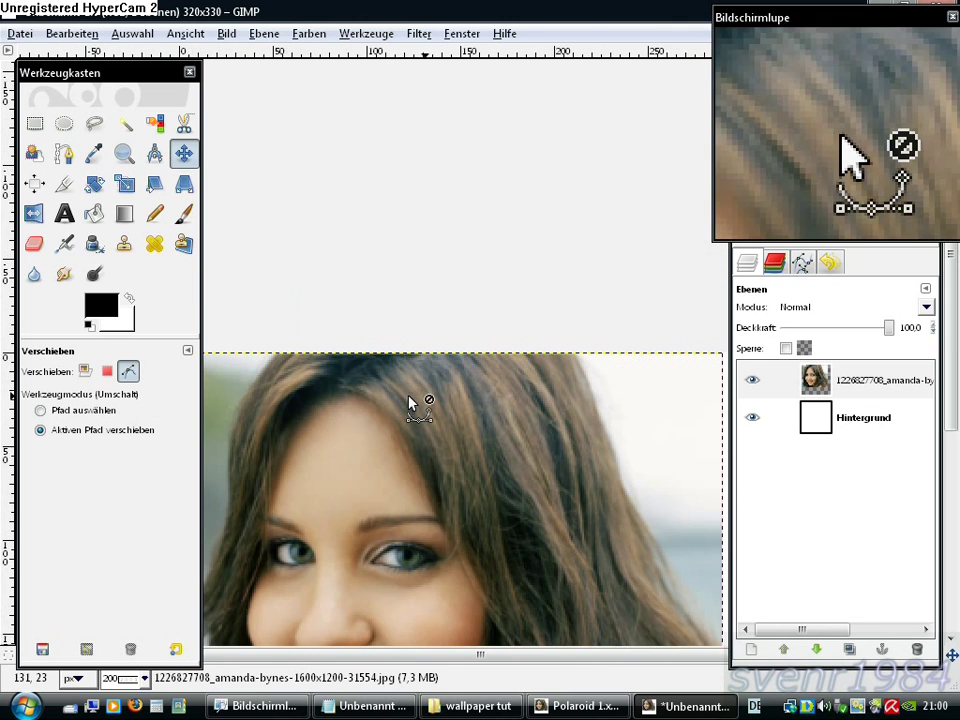
scroll(415, 405, down, 3)
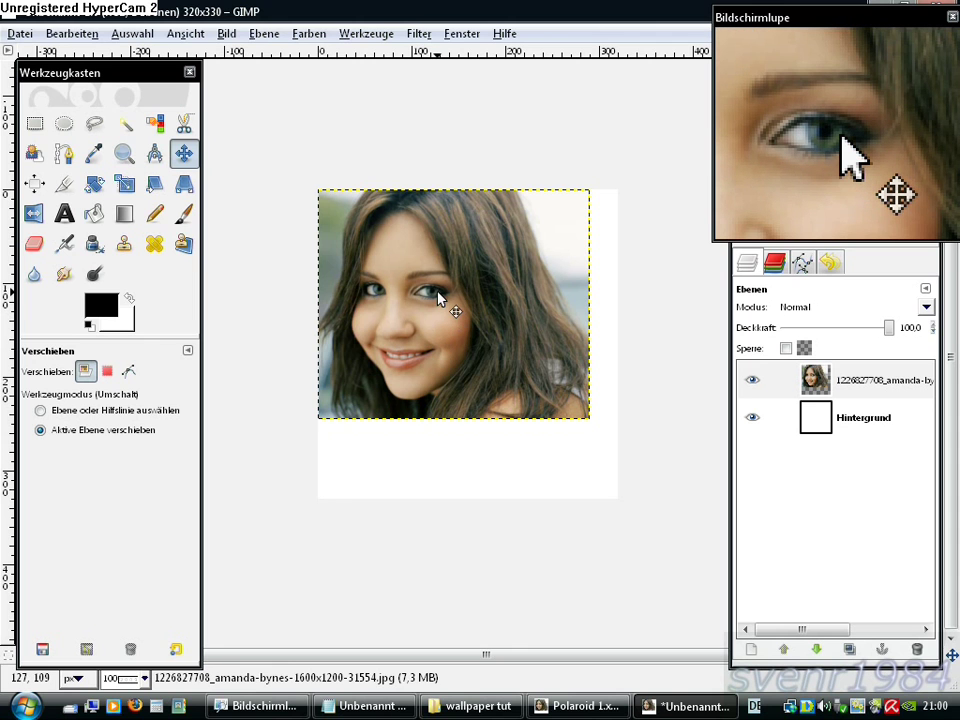
click(437, 297)
mouse_move(437, 297)
mouse_down()
mouse_move(453, 297)
mouse_move(452, 317)
mouse_up()
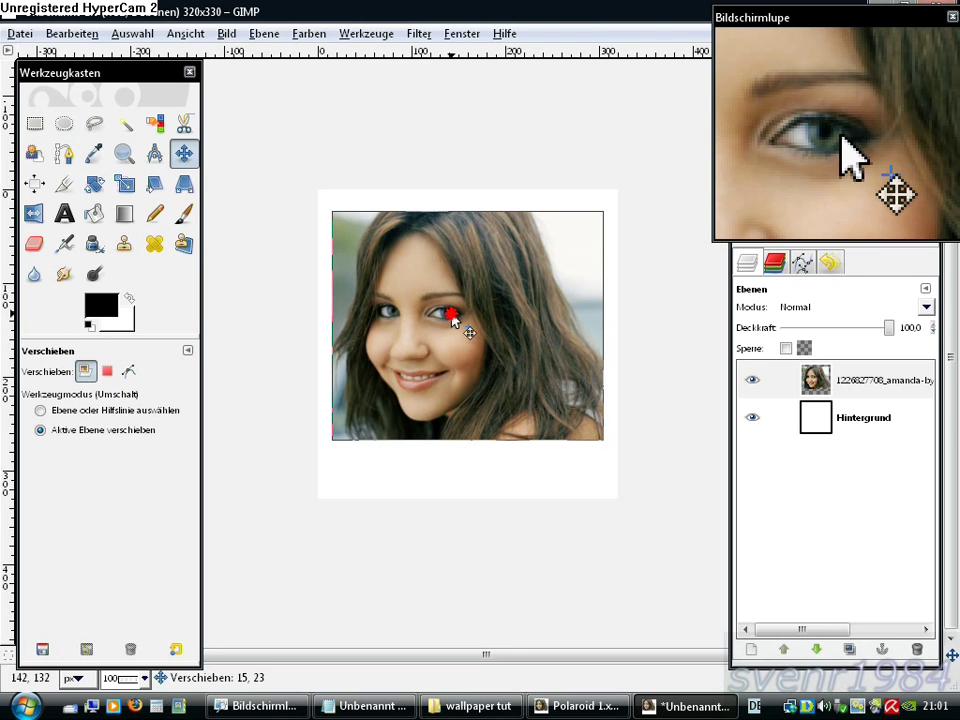
drag(452, 316, 452, 316)
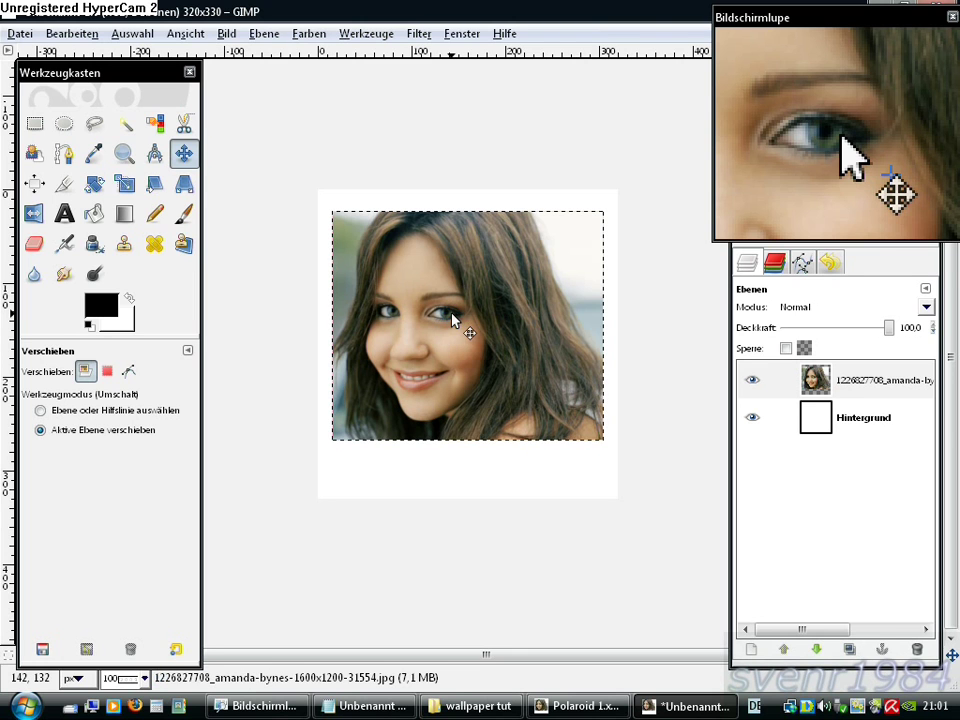
Merge the portrait layer down into the white background layer
right_click(452, 314)
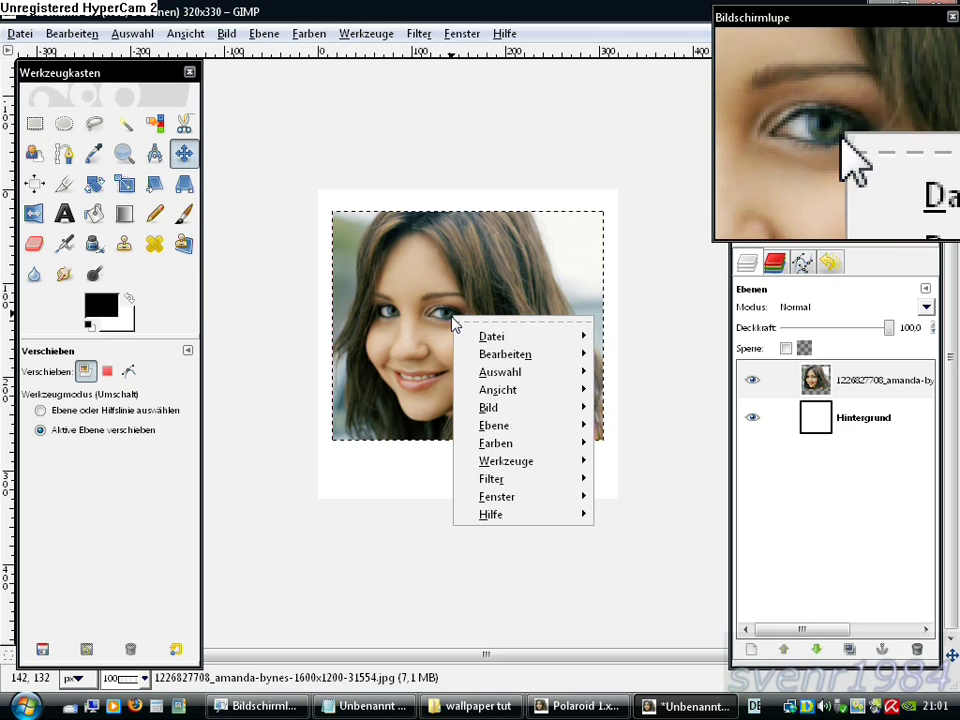
mouse_move(494, 425)
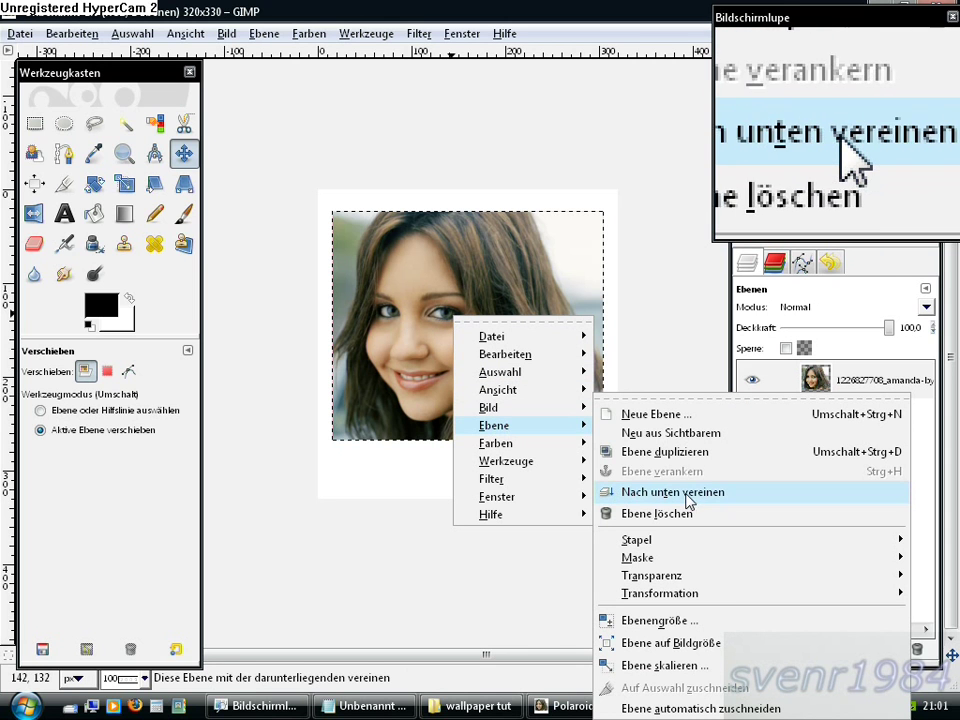
click(642, 495)
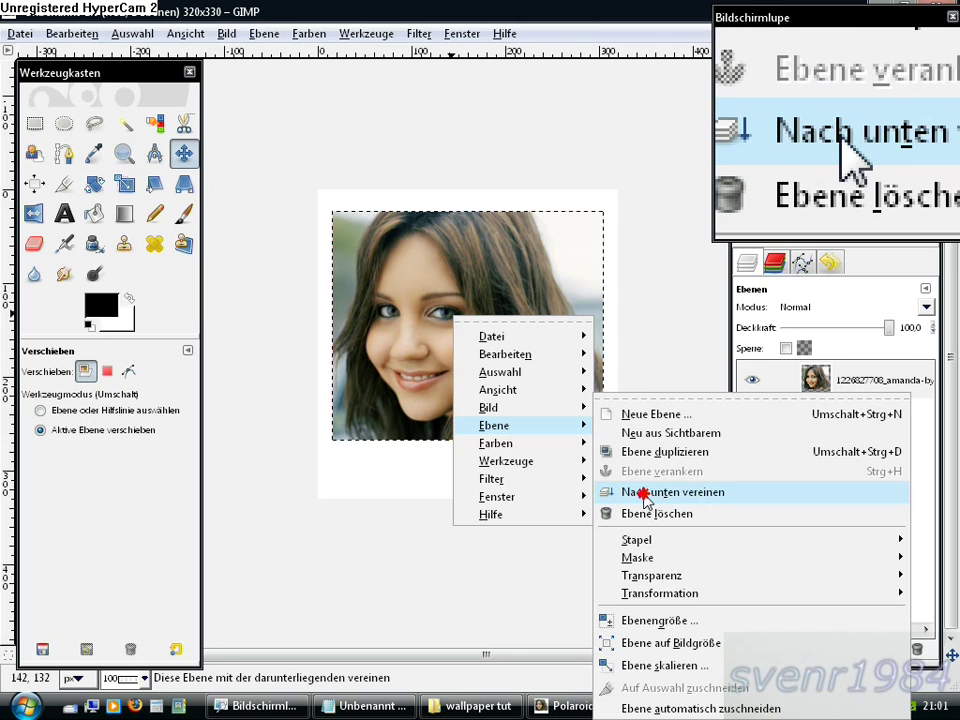